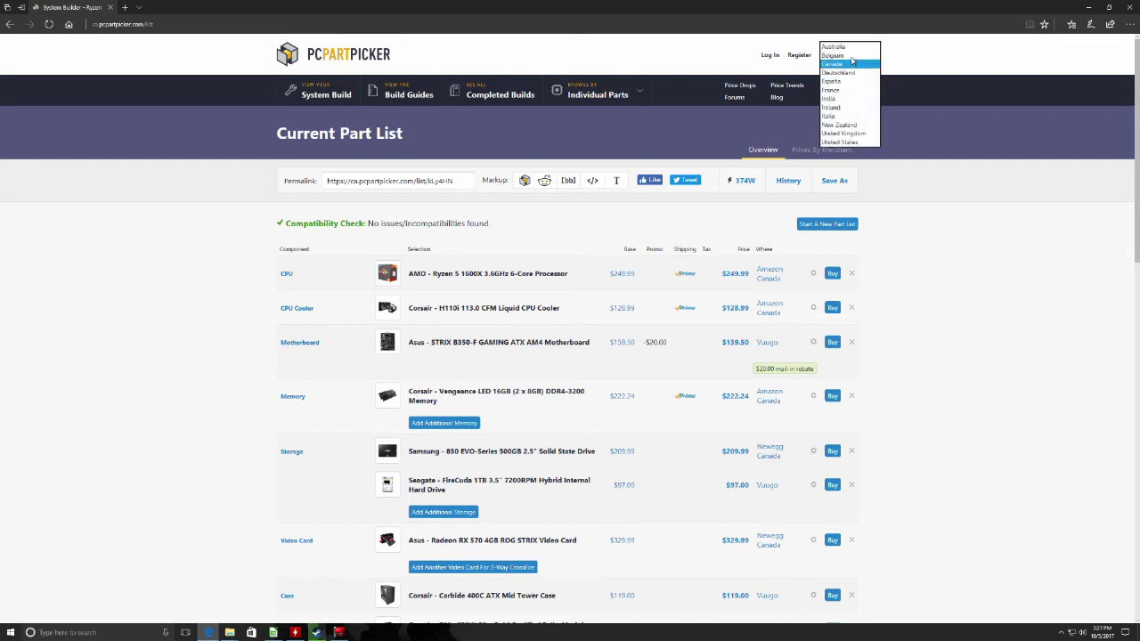
# Step: Switch the part list's region to United States and look through the components and their prices
pyautogui.click(855, 143)
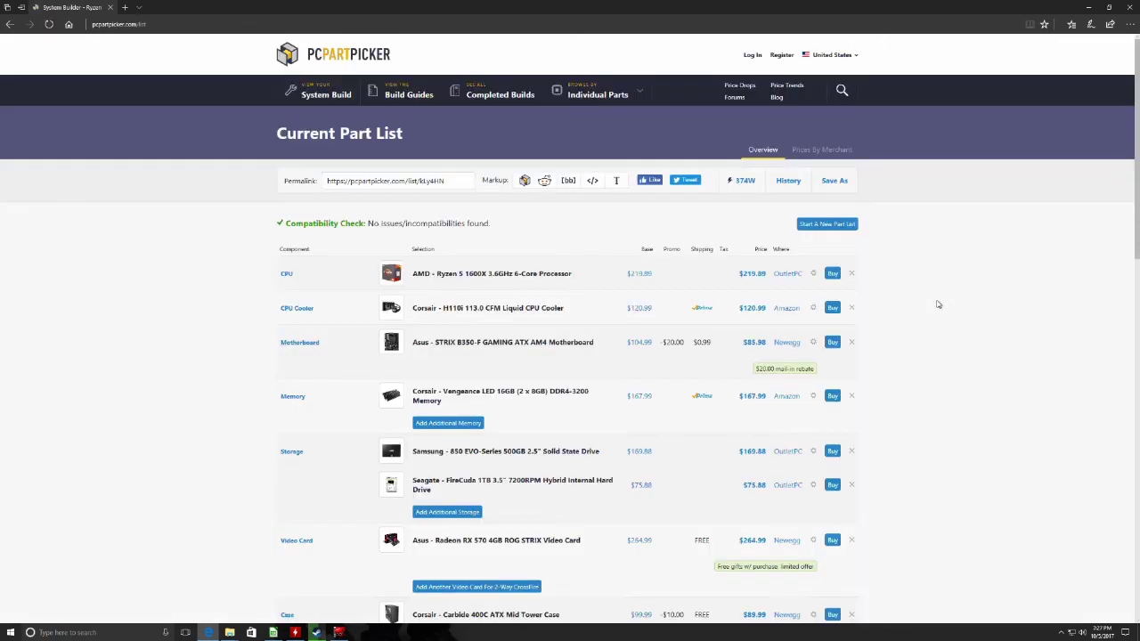
pyautogui.scroll(-4, 934, 395)
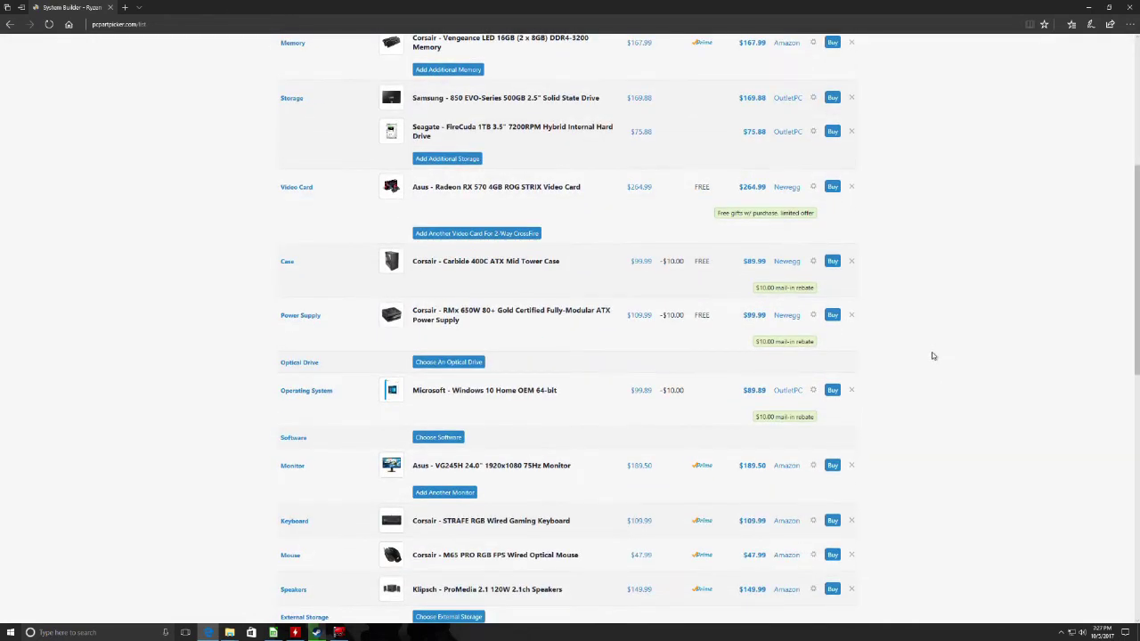
pyautogui.scroll(4, 935, 349)
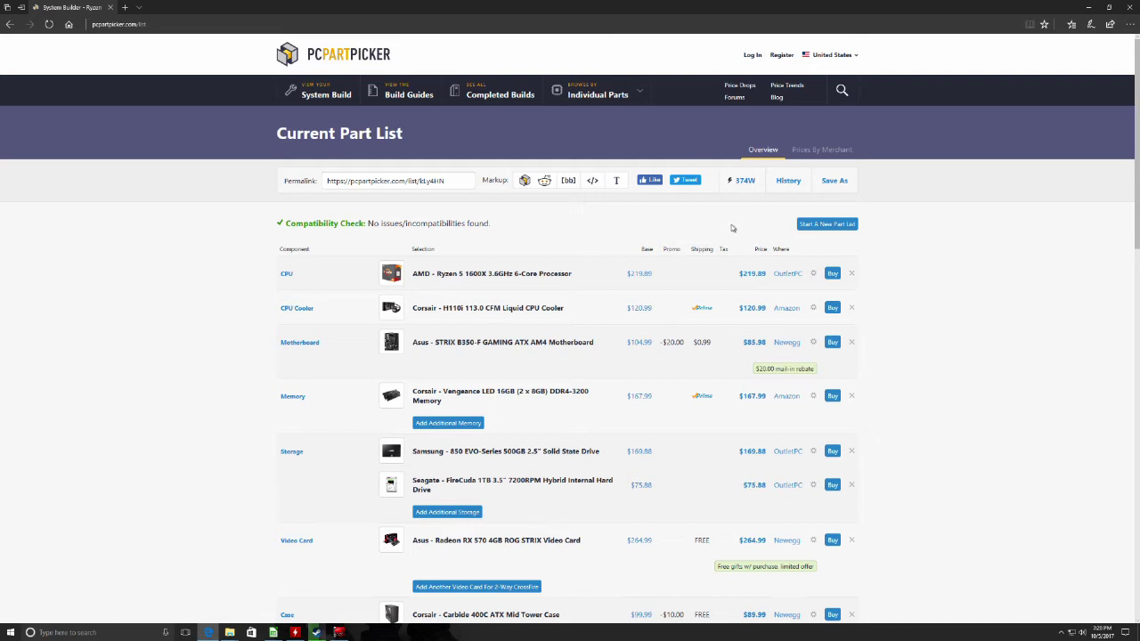
pyautogui.scroll(-1, 520, 425)
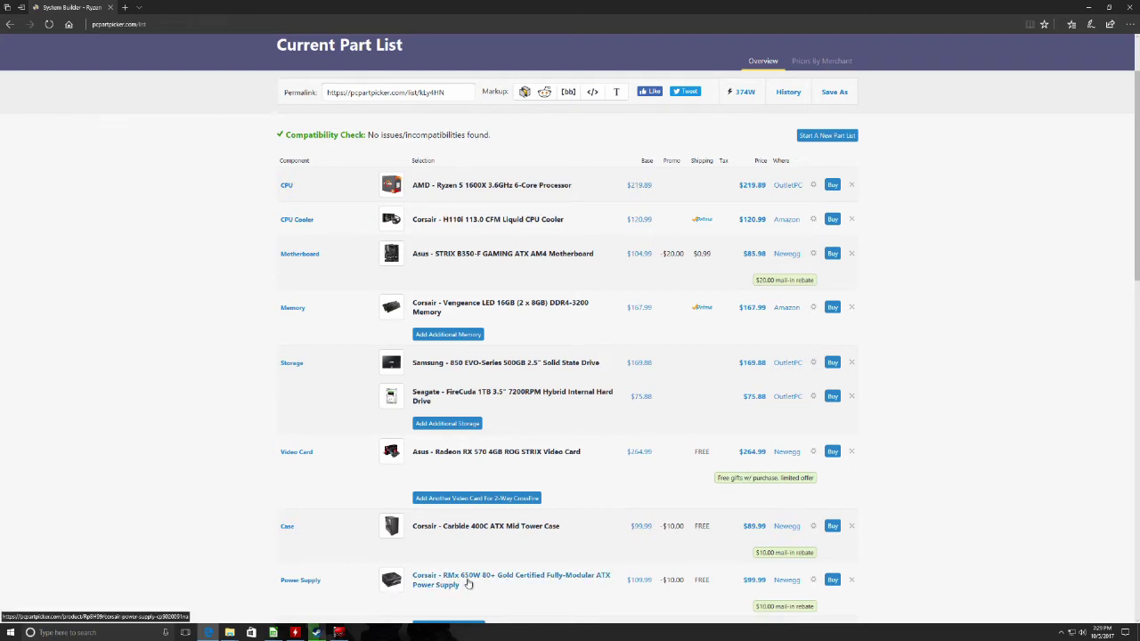
# Step: Open the product page of the AMD Ryzen 5 1600X and examine its specifications, merchant prices and price alert amount
pyautogui.click(489, 191)
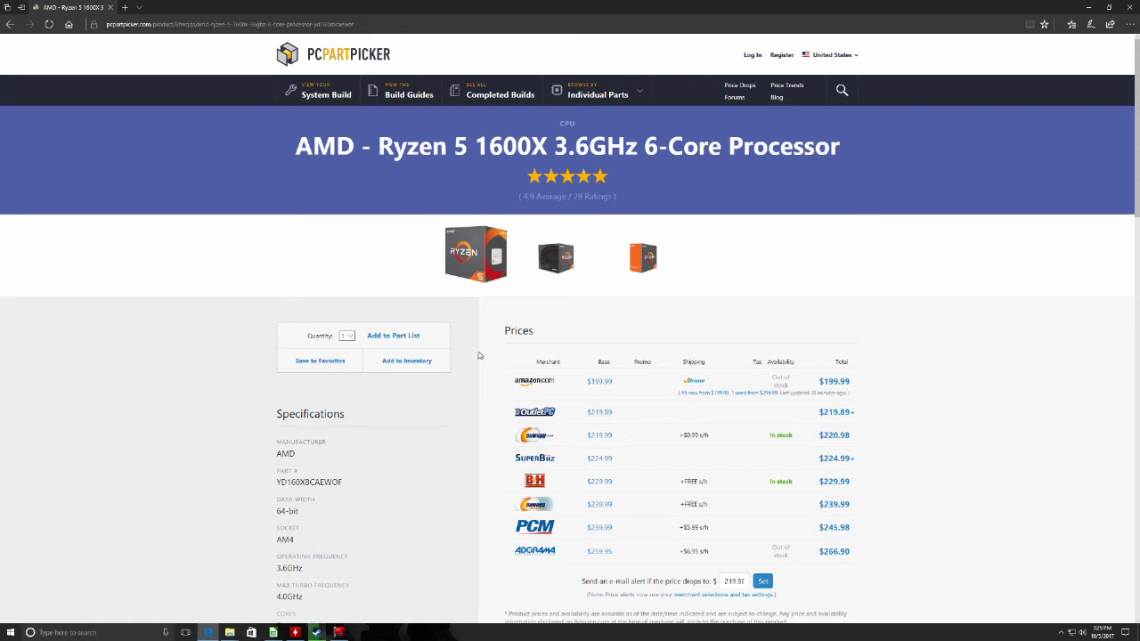
pyautogui.scroll(-3, 523, 320)
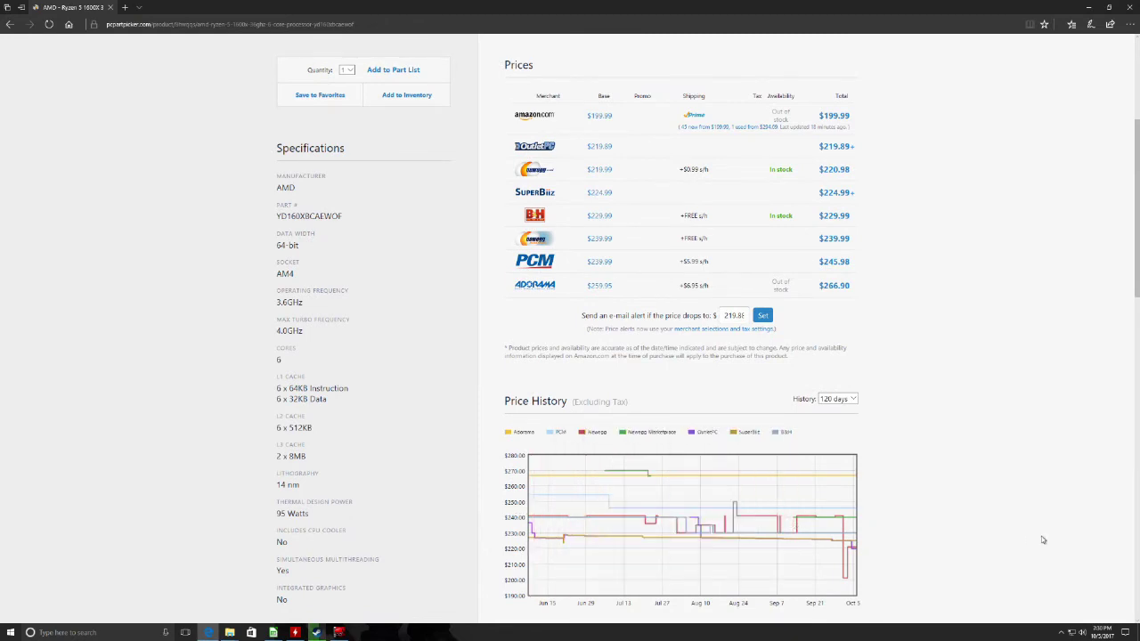
pyautogui.scroll(-1, 1041, 536)
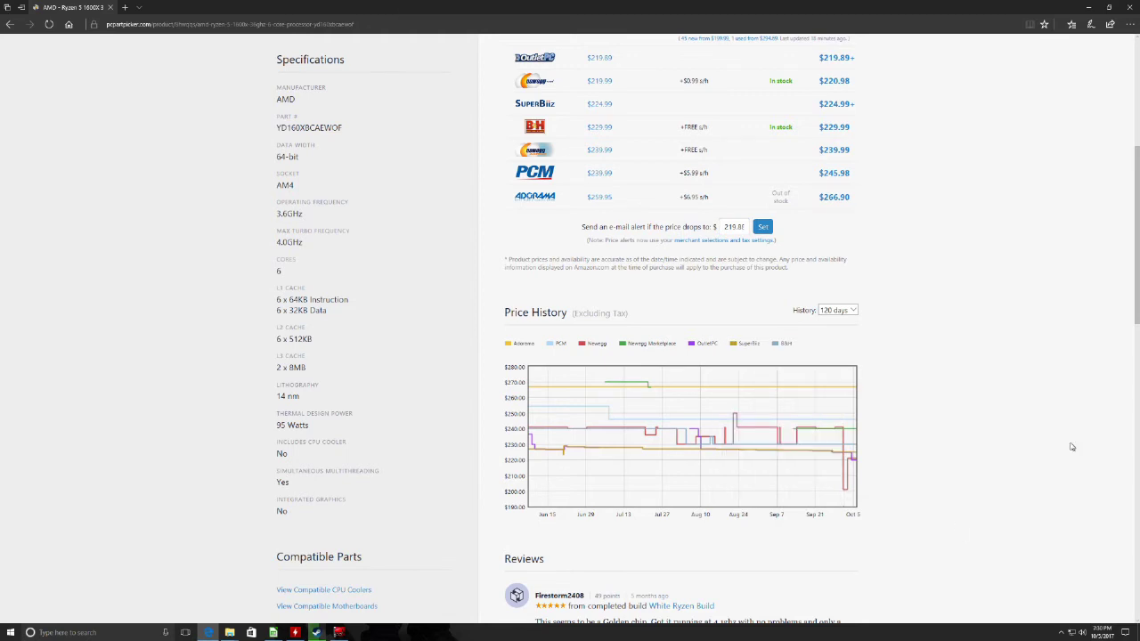
pyautogui.doubleClick(748, 229)
# Step: Read the processor's price history, user reviews and specifications, and return to the current part list
pyautogui.scroll(-3, 837, 272)
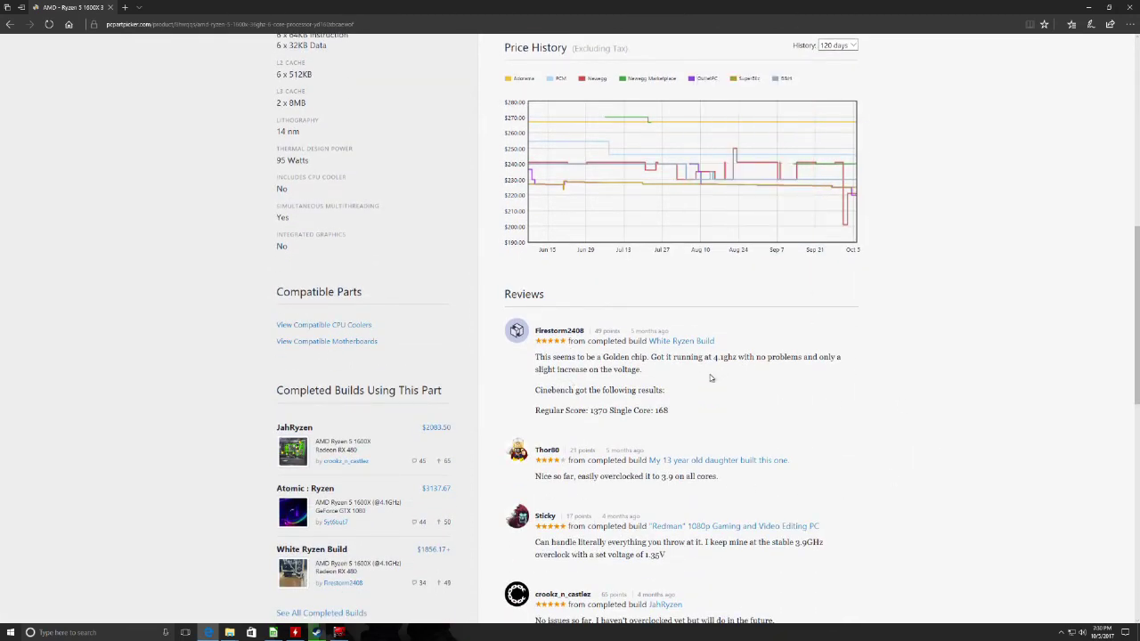
pyautogui.scroll(-3, 711, 377)
pyautogui.scroll(-3, 568, 477)
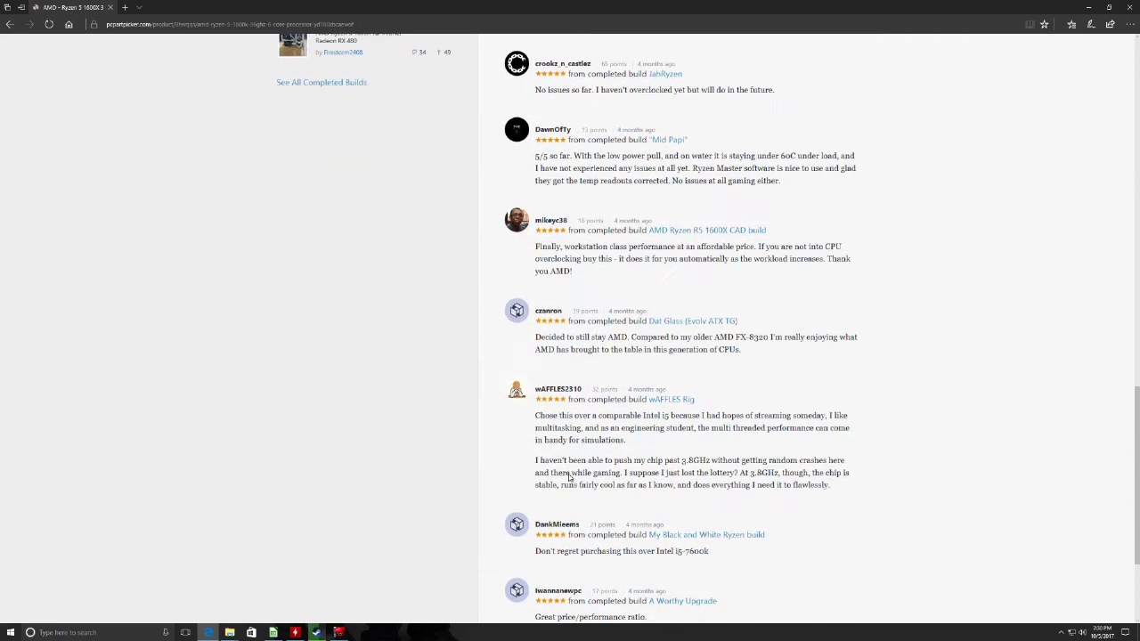
pyautogui.scroll(6, 568, 478)
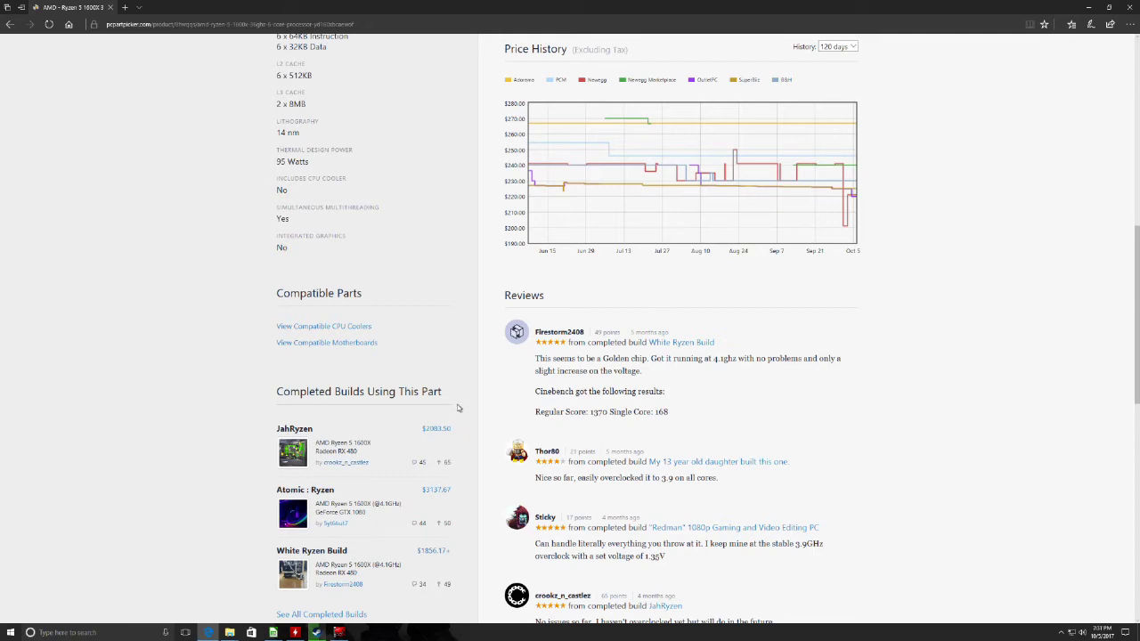
pyautogui.scroll(2, 412, 424)
pyautogui.scroll(1, 362, 453)
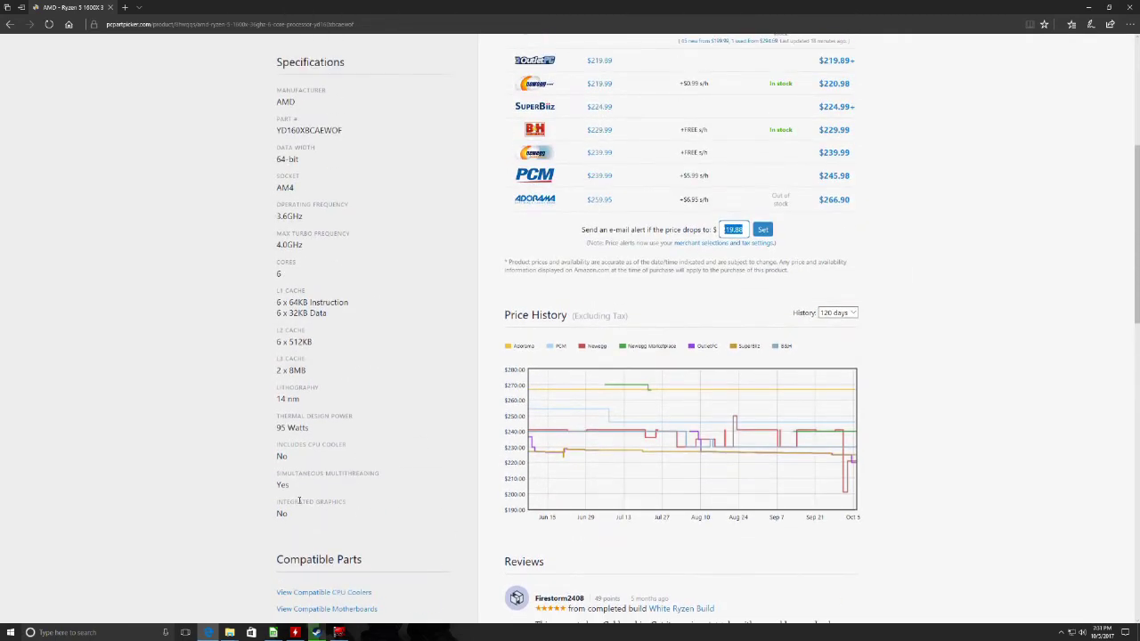
pyautogui.scroll(3, 316, 217)
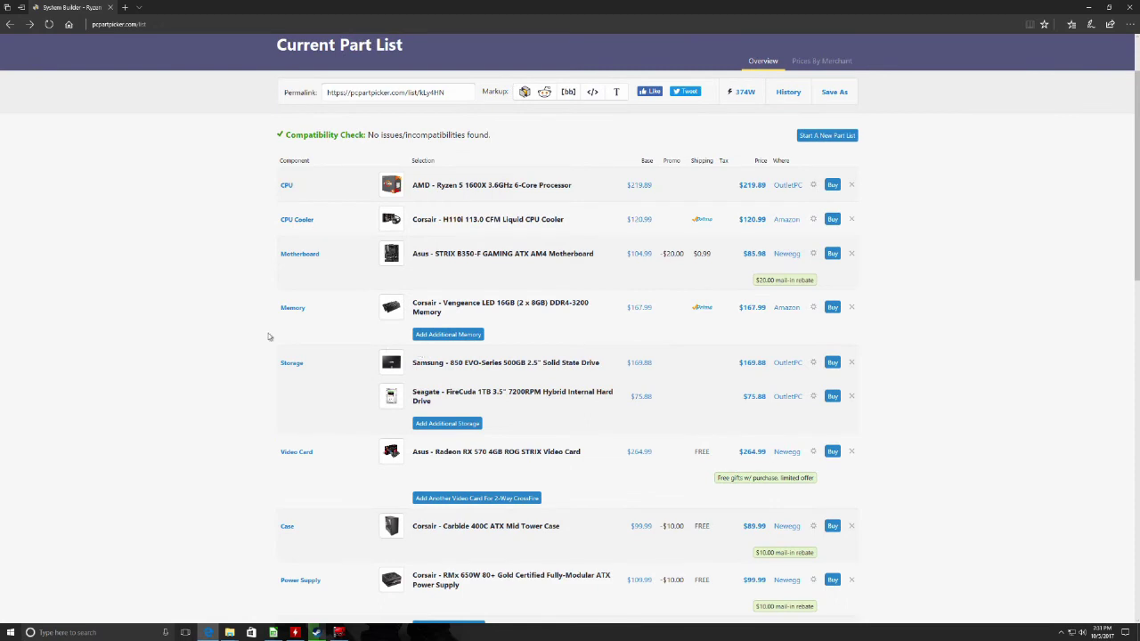
# Step: Remove the Ryzen 5 1600X from the part list and sort the selectable CPUs by price from highest to lowest
pyautogui.click(851, 186)
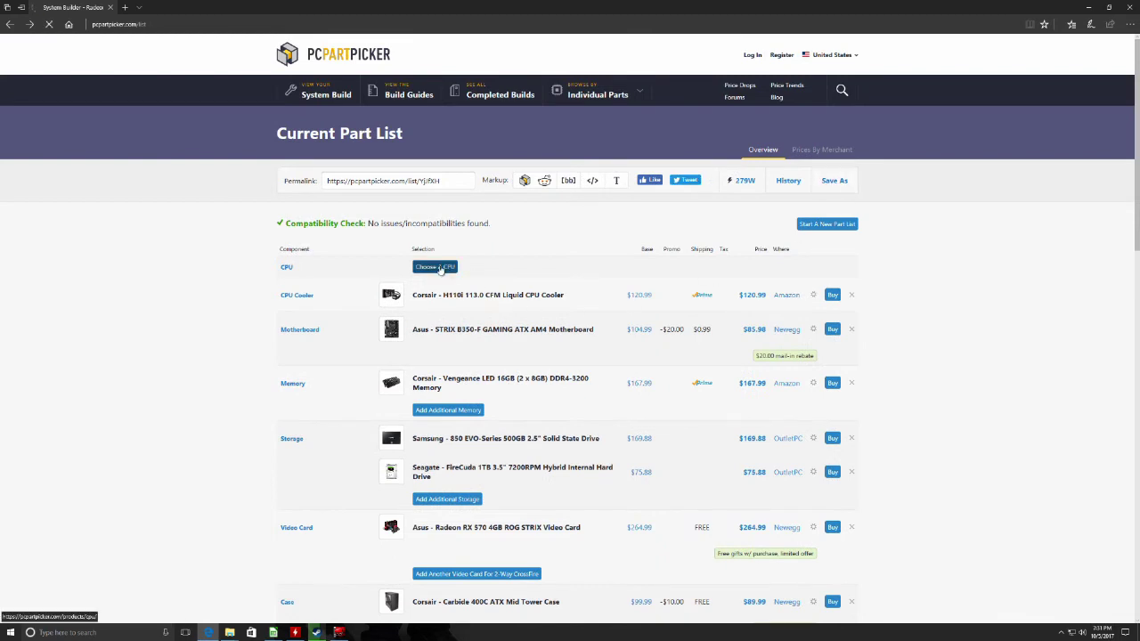
pyautogui.click(442, 267)
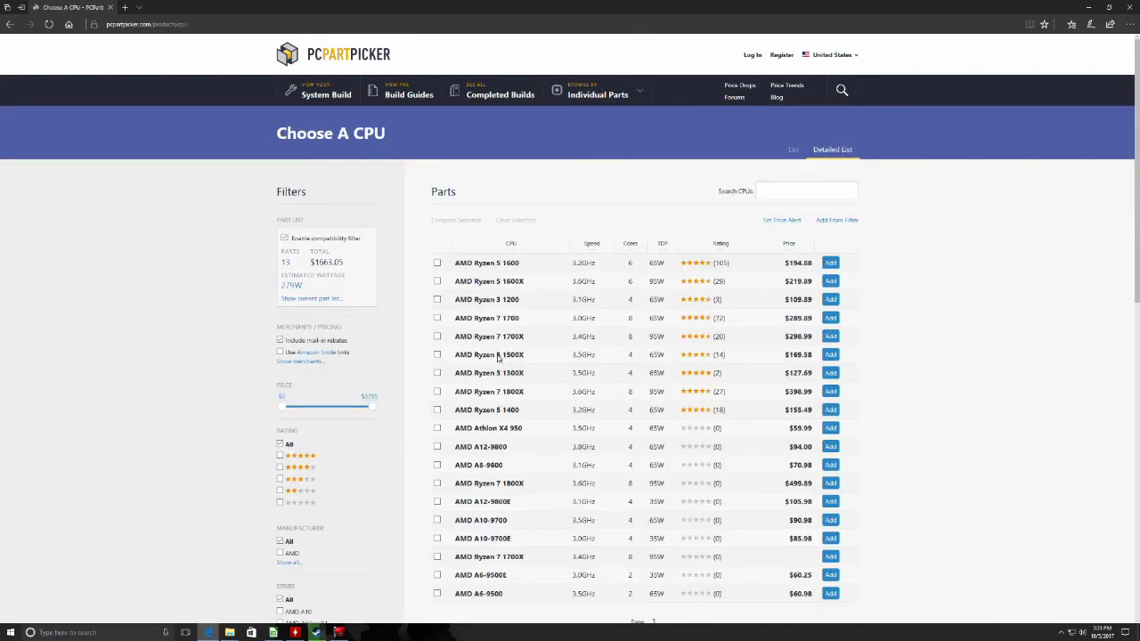
pyautogui.click(790, 245)
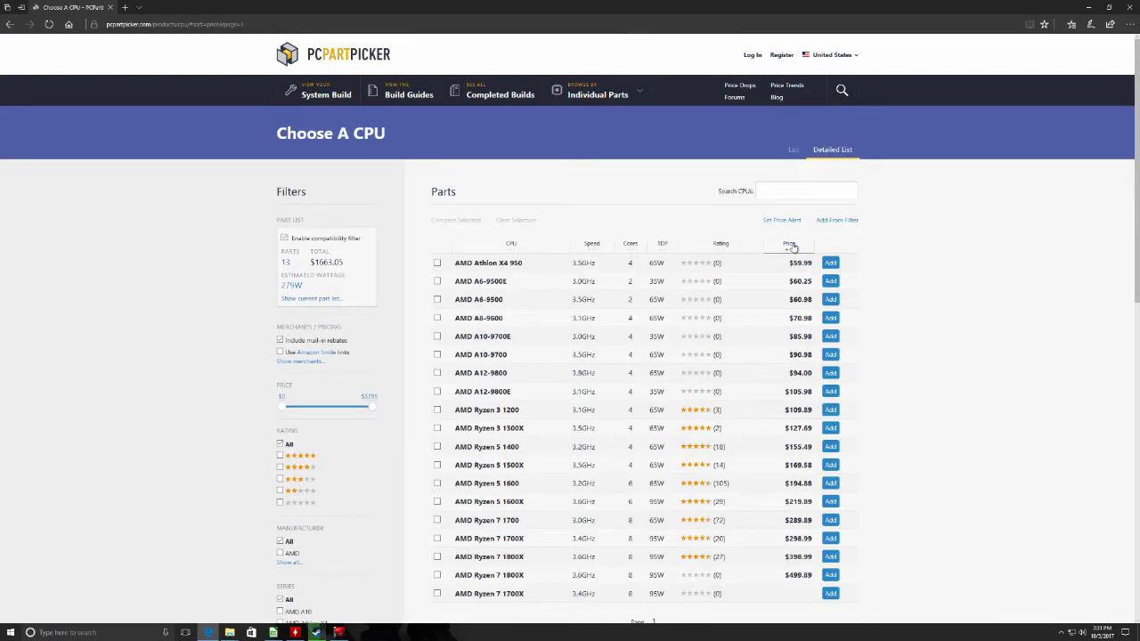
pyautogui.click(788, 246)
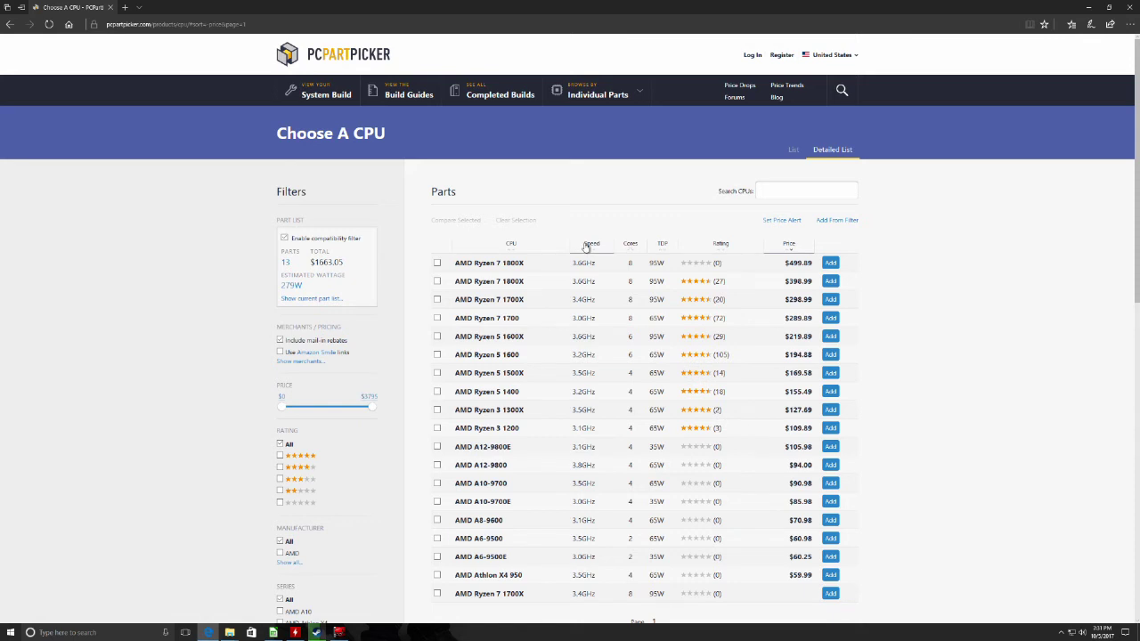
# Step: Expand the manufacturer filter to show all makers, and add the AMD Ryzen 5 1600X to the part list
pyautogui.scroll(-1, 338, 513)
pyautogui.scroll(-2, 339, 512)
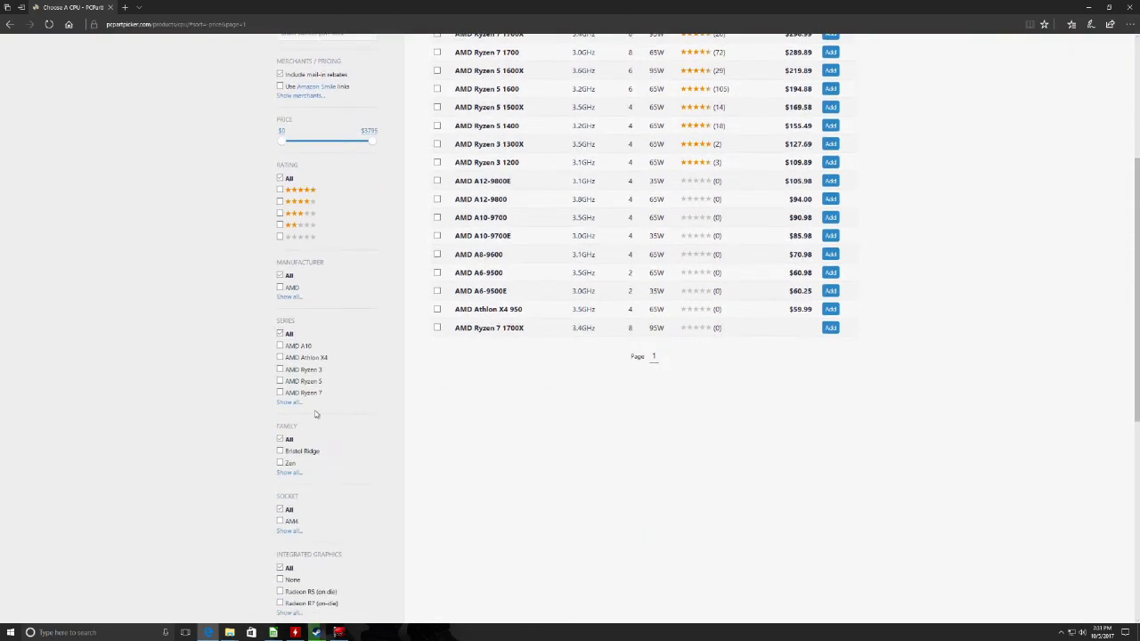
pyautogui.click(287, 298)
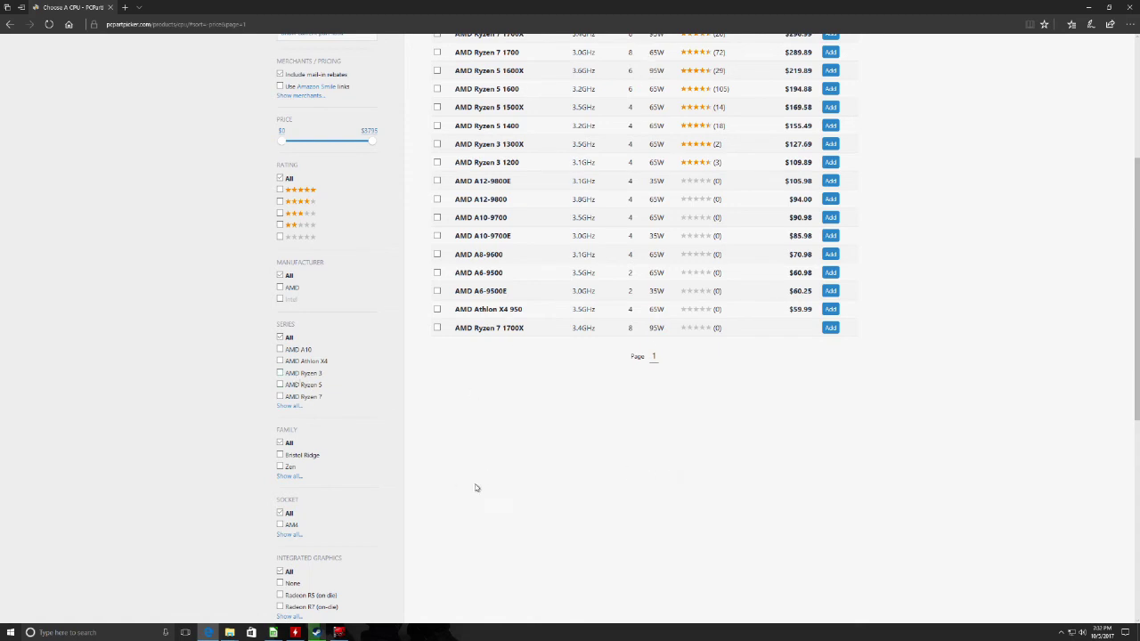
pyautogui.scroll(3, 481, 485)
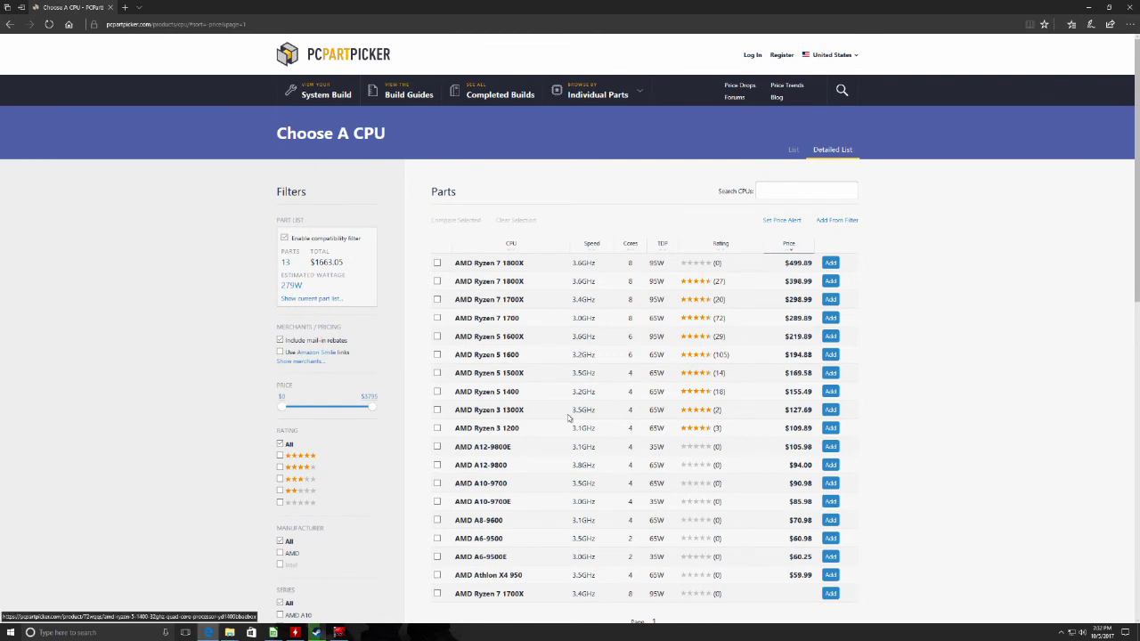
pyautogui.click(830, 337)
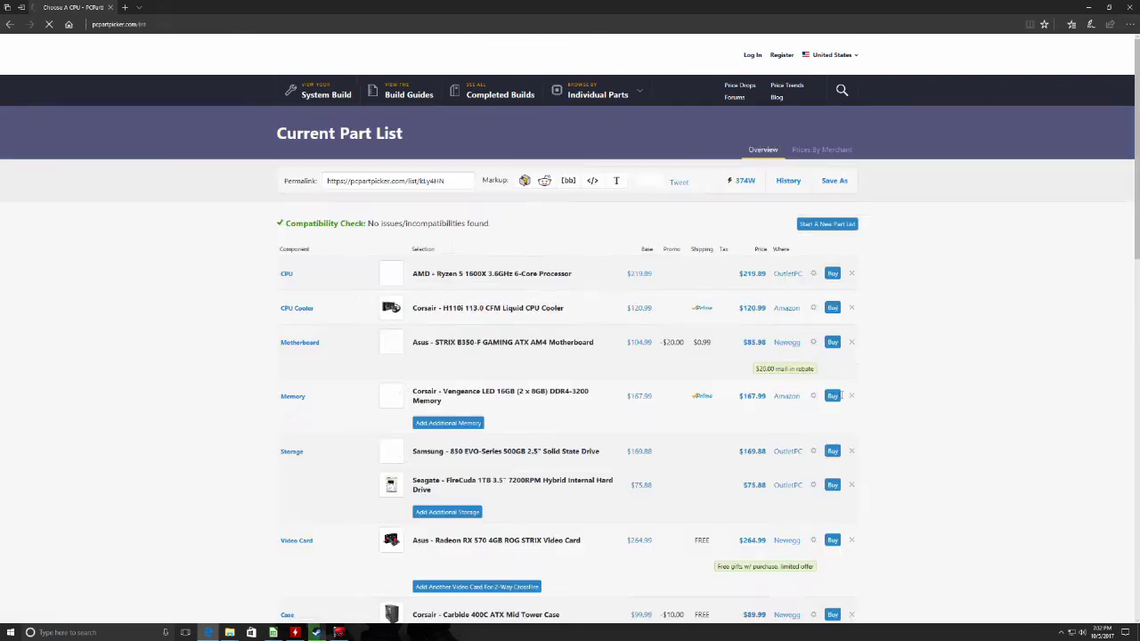
# Step: Examine the whole part list, from the CPU and motherboard down to the monitor, peripherals and price totals
pyautogui.scroll(-3, 656, 540)
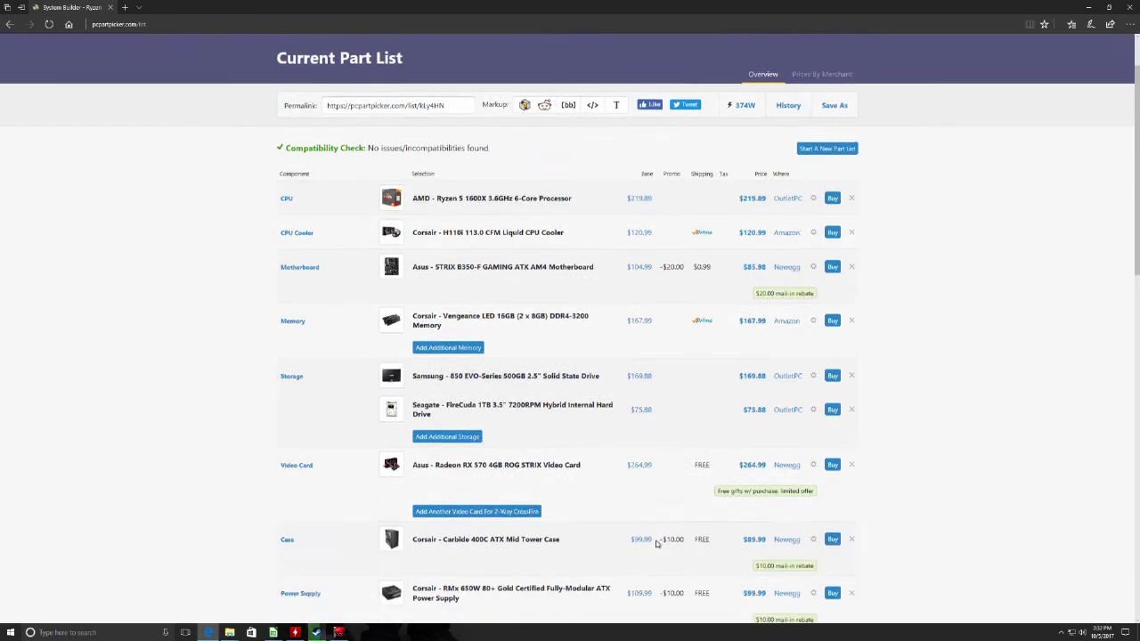
pyautogui.scroll(3, 646, 539)
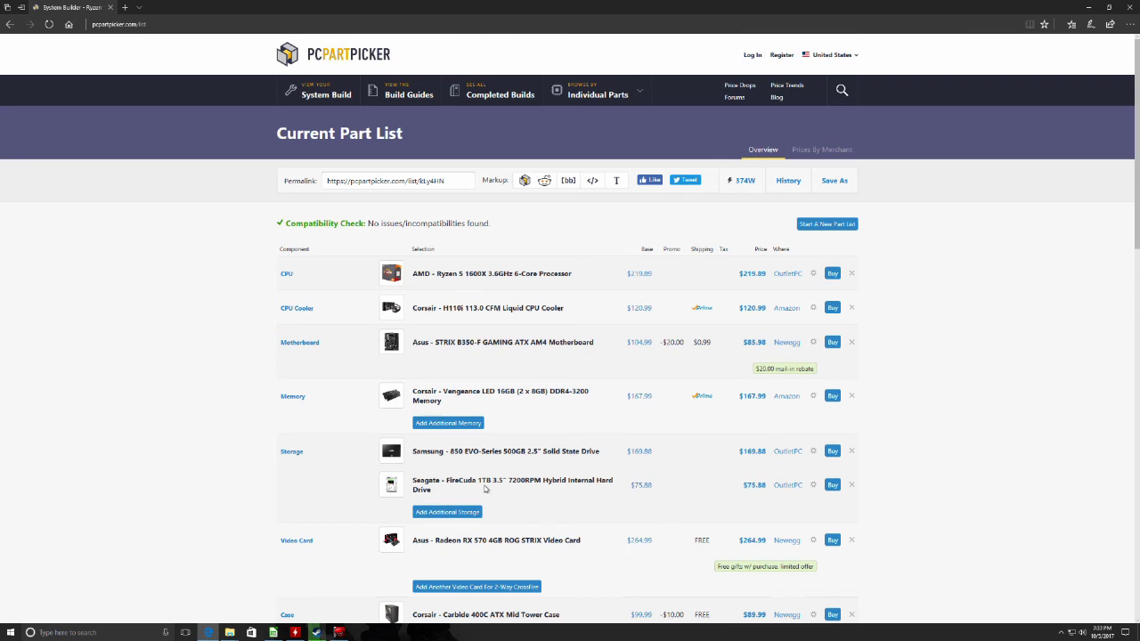
pyautogui.scroll(-3, 486, 489)
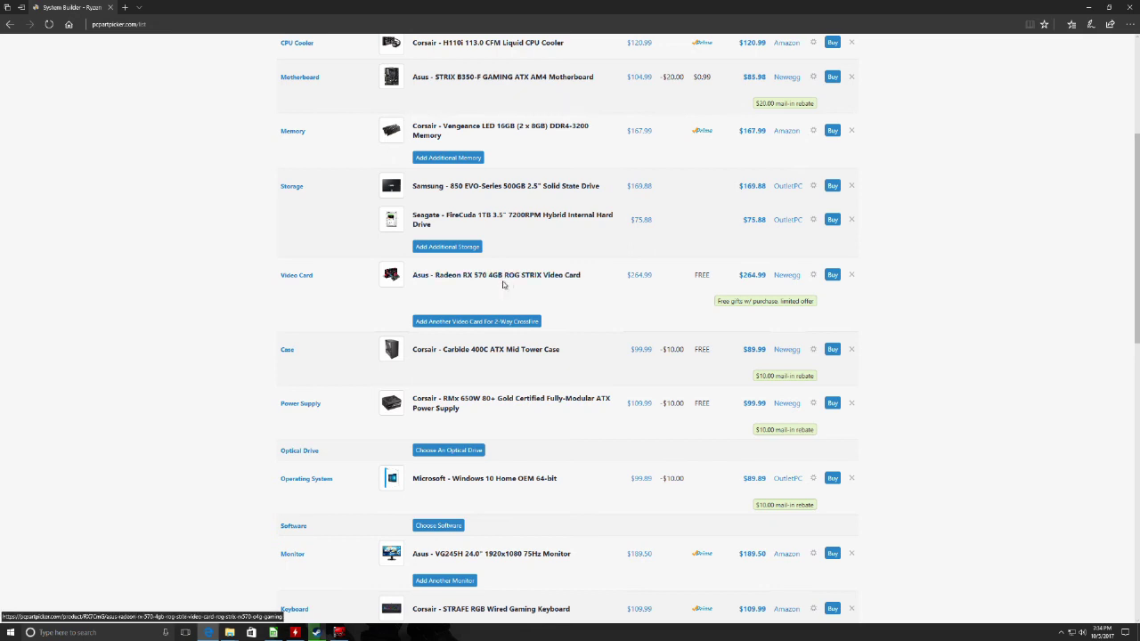
pyautogui.scroll(-2, 494, 286)
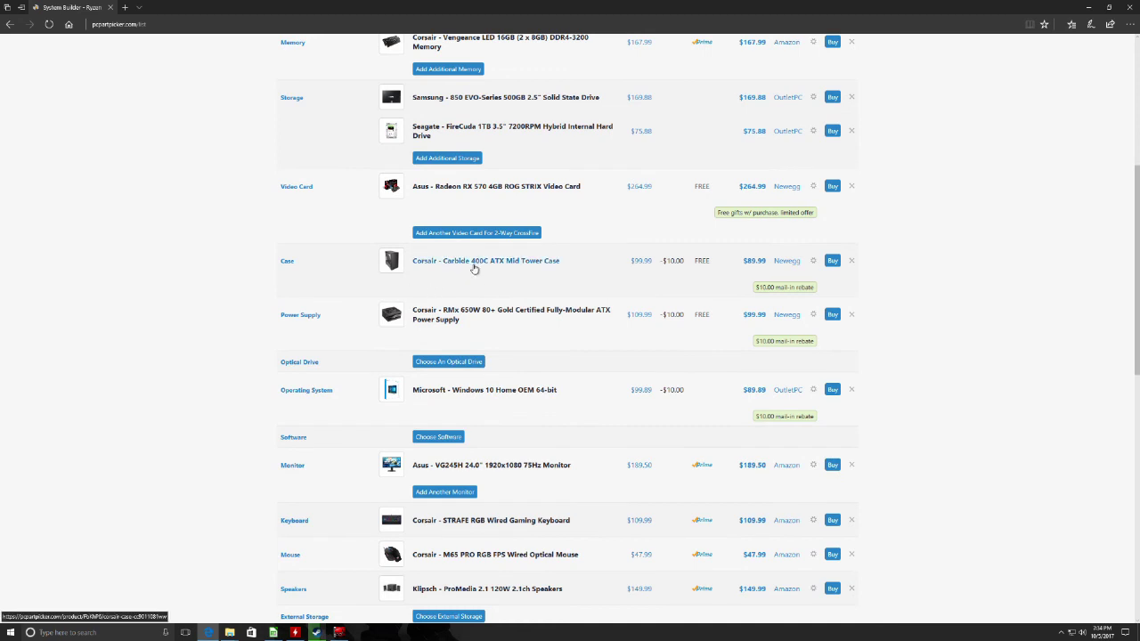
pyautogui.scroll(-2, 476, 269)
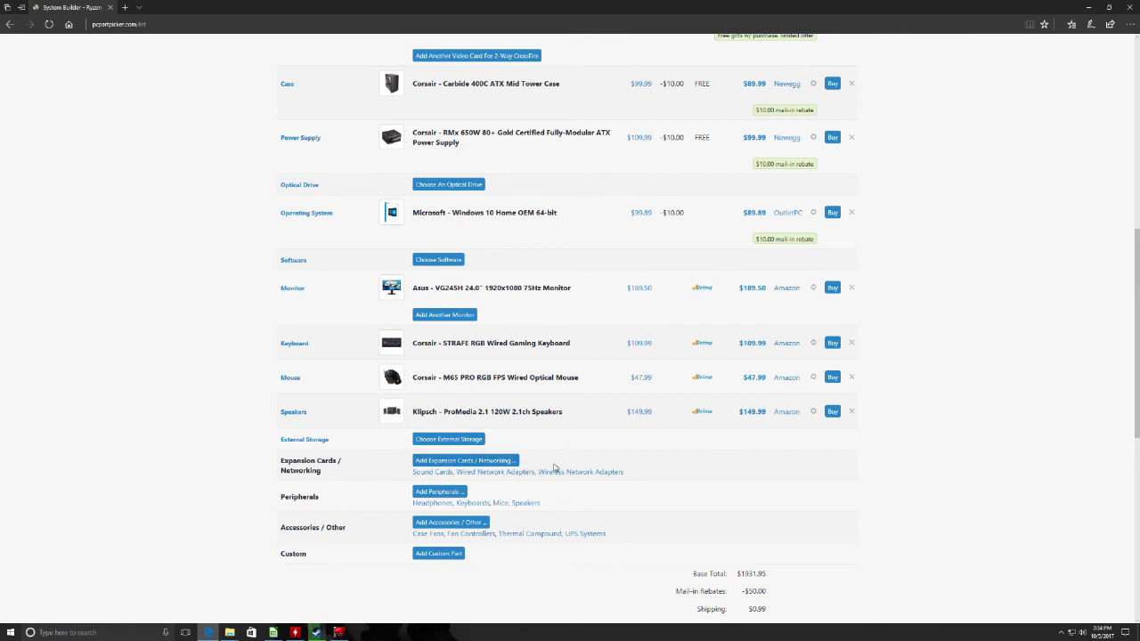
pyautogui.scroll(1, 592, 451)
pyautogui.scroll(1, 595, 456)
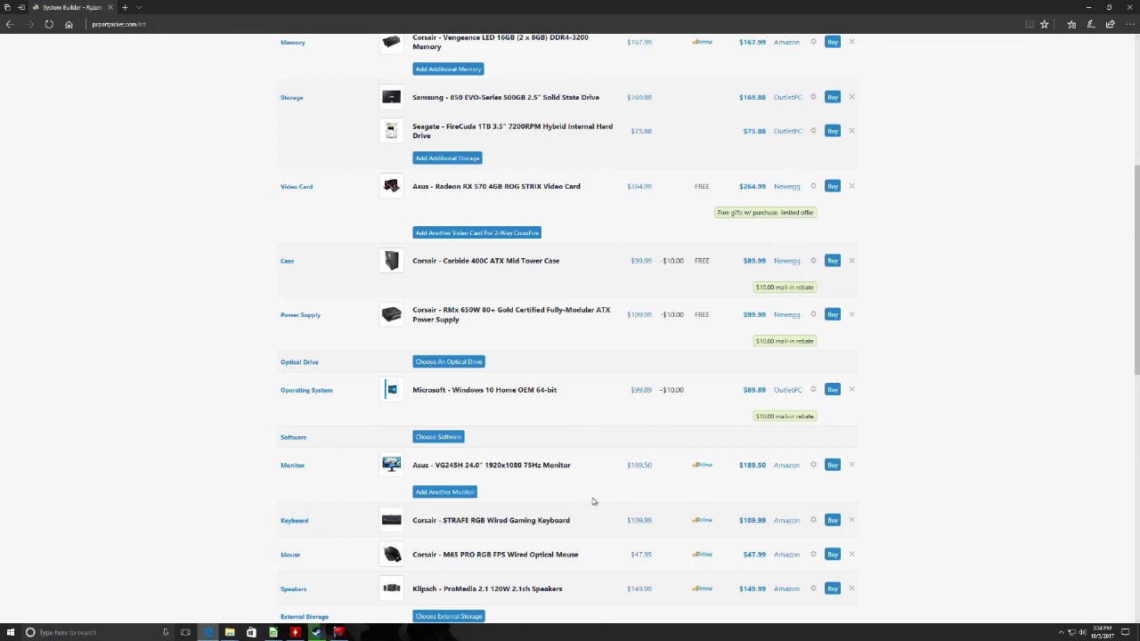
pyautogui.scroll(4, 743, 427)
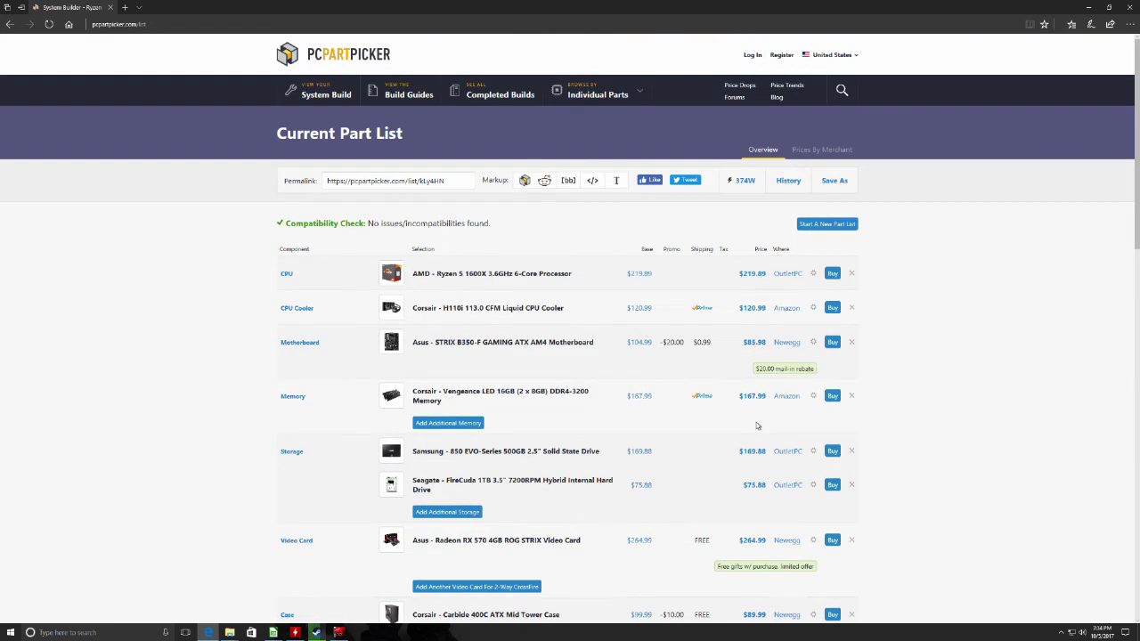
# Step: Switch the part list's region to Canada and check the components' Canadian prices and total
pyautogui.click(837, 56)
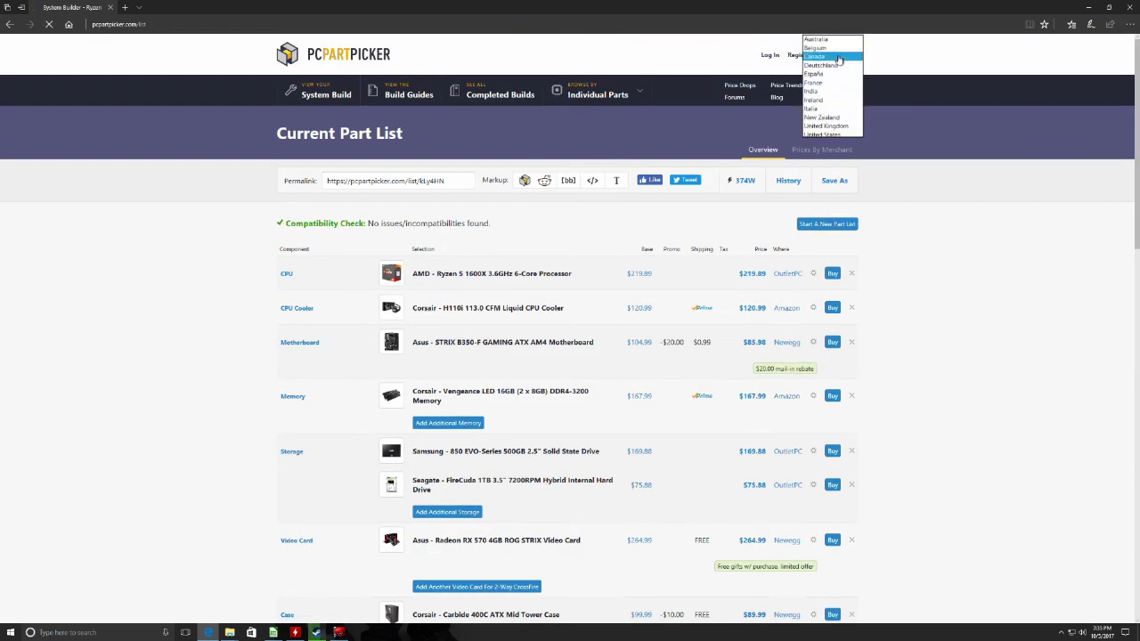
pyautogui.click(839, 57)
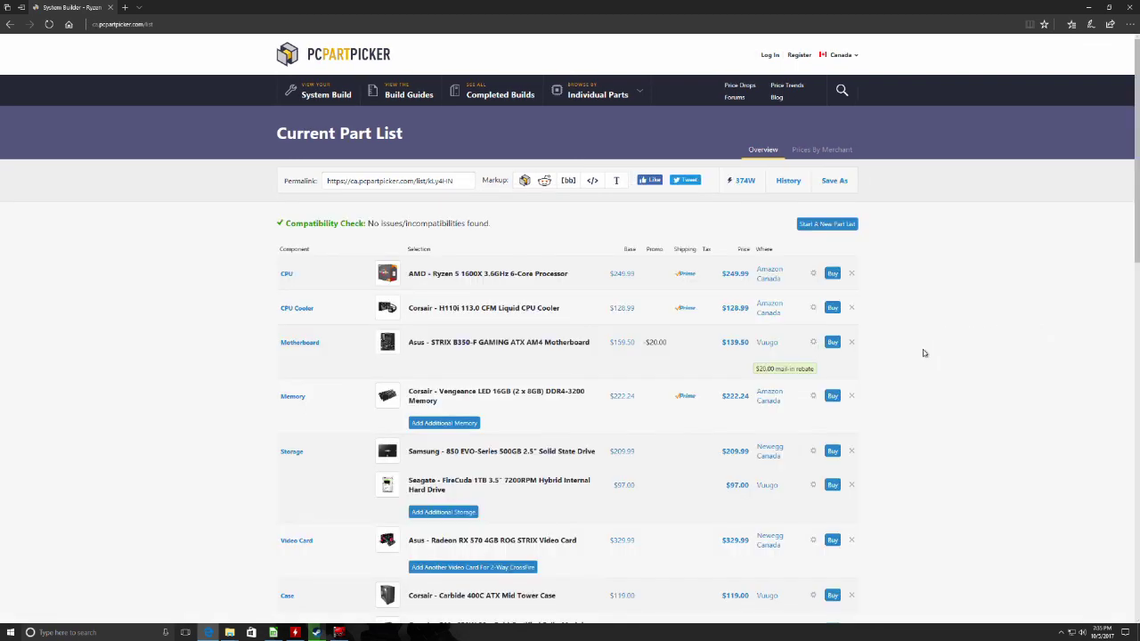
pyautogui.scroll(-3, 923, 354)
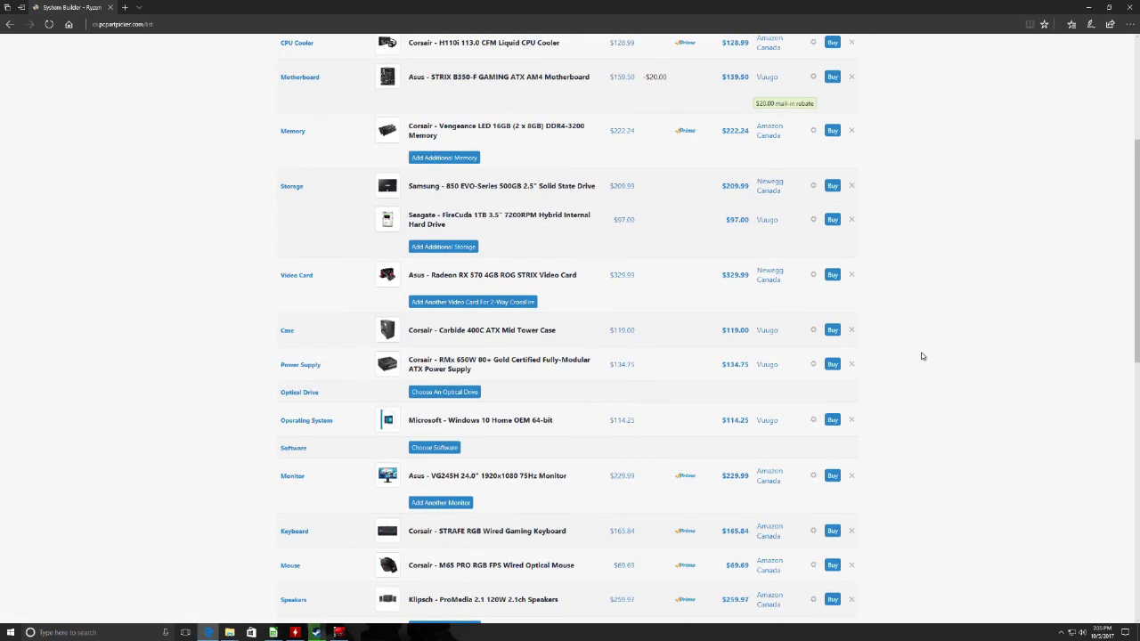
pyautogui.scroll(-2, 922, 356)
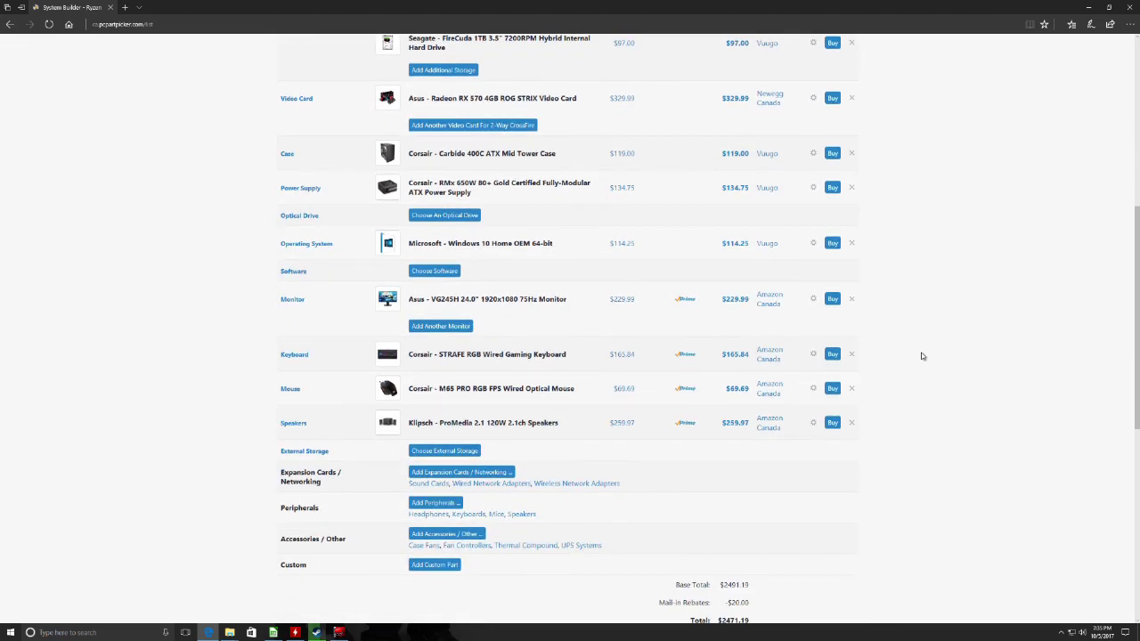
pyautogui.scroll(5, 922, 358)
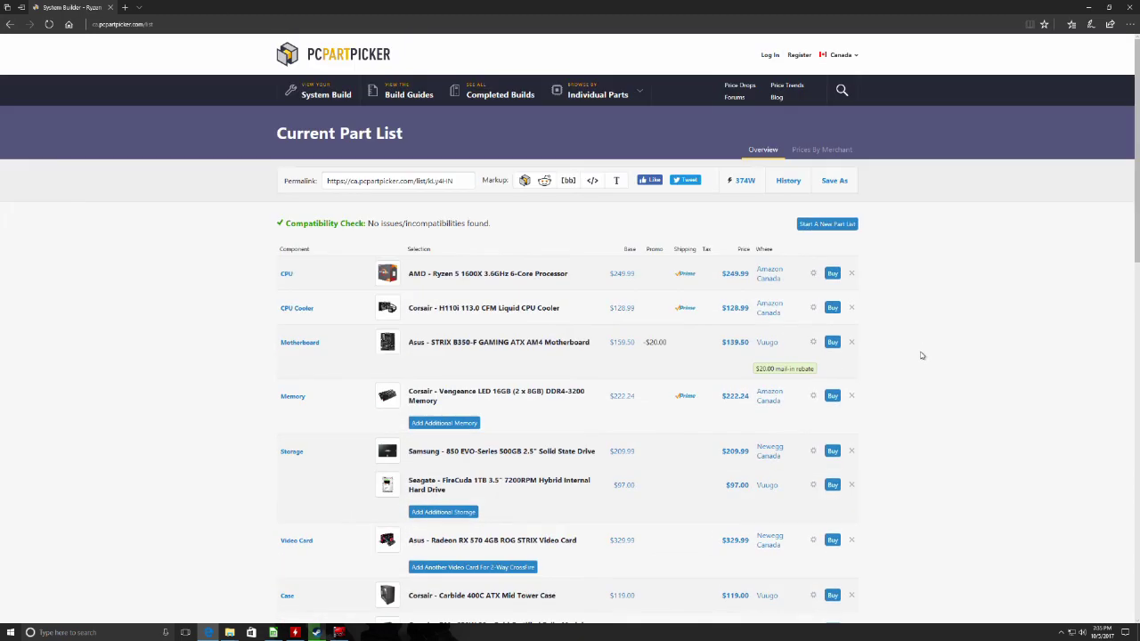